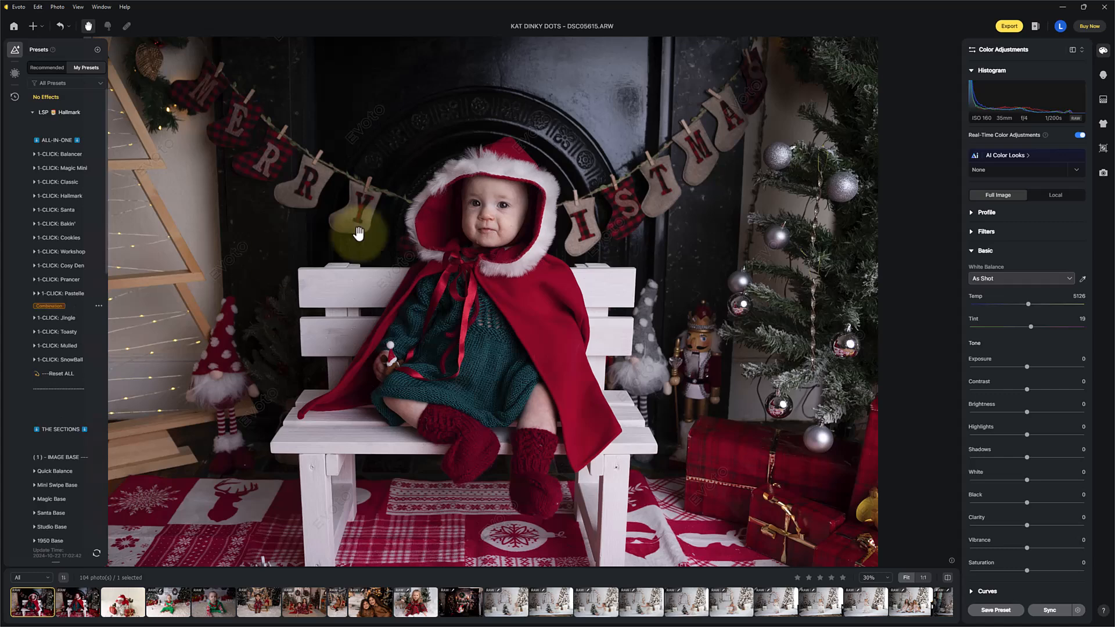
pyautogui.scroll(5, 481, 234)
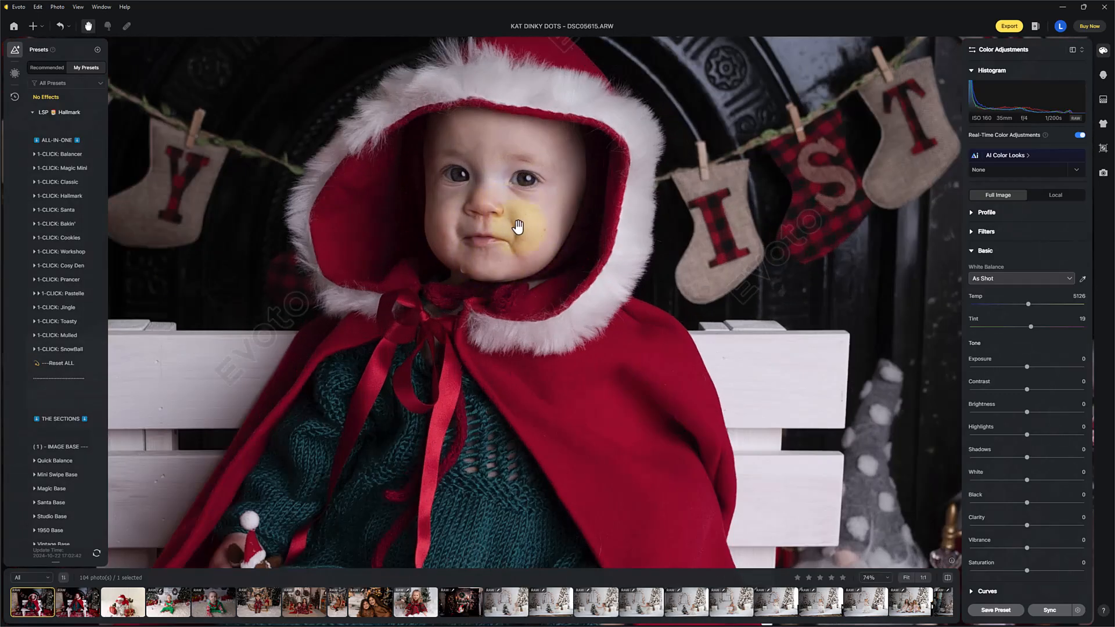
pyautogui.scroll(-6, 485, 290)
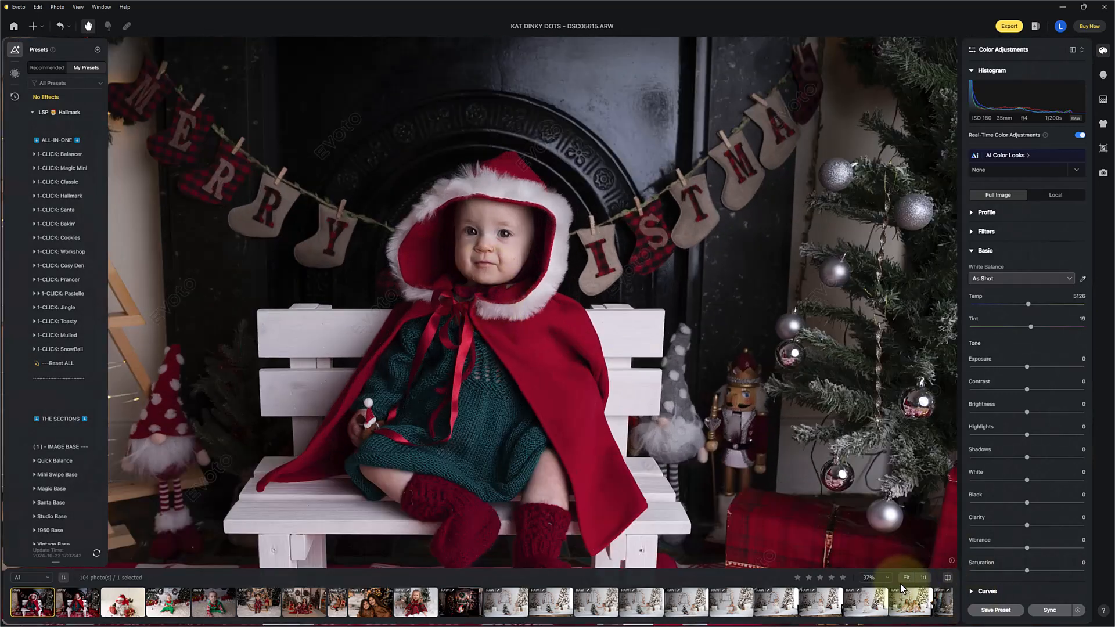
pyautogui.click(907, 577)
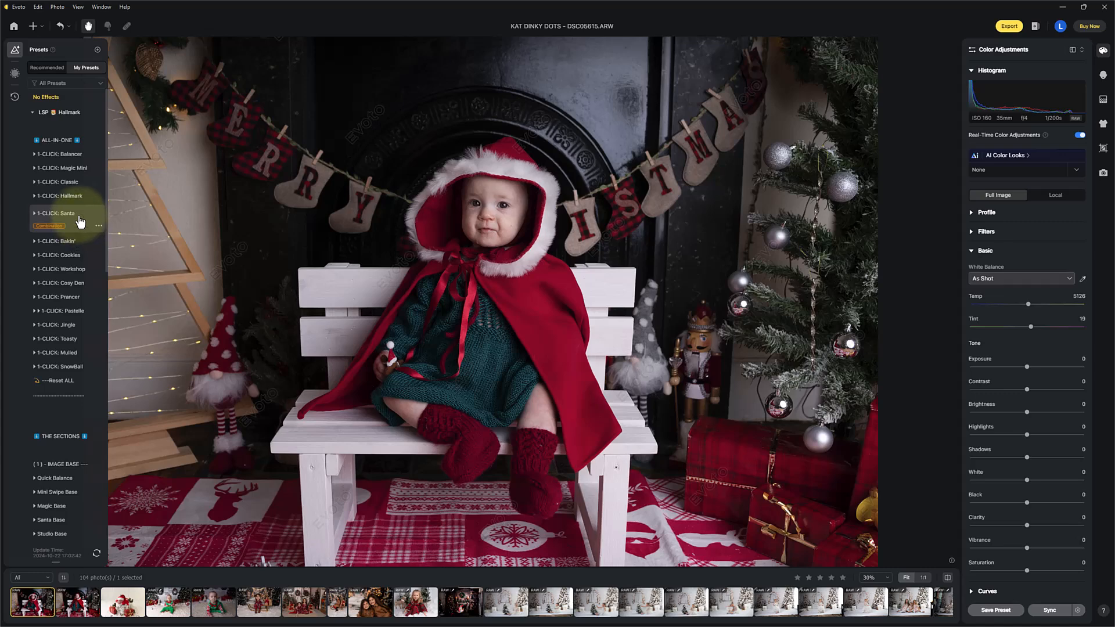
# Try several all-in-one 1-CLICK presets on the photo, including Magic Mini, Balancer, Hallmark, Santa, Workshop and Jingle.
pyautogui.click(76, 181)
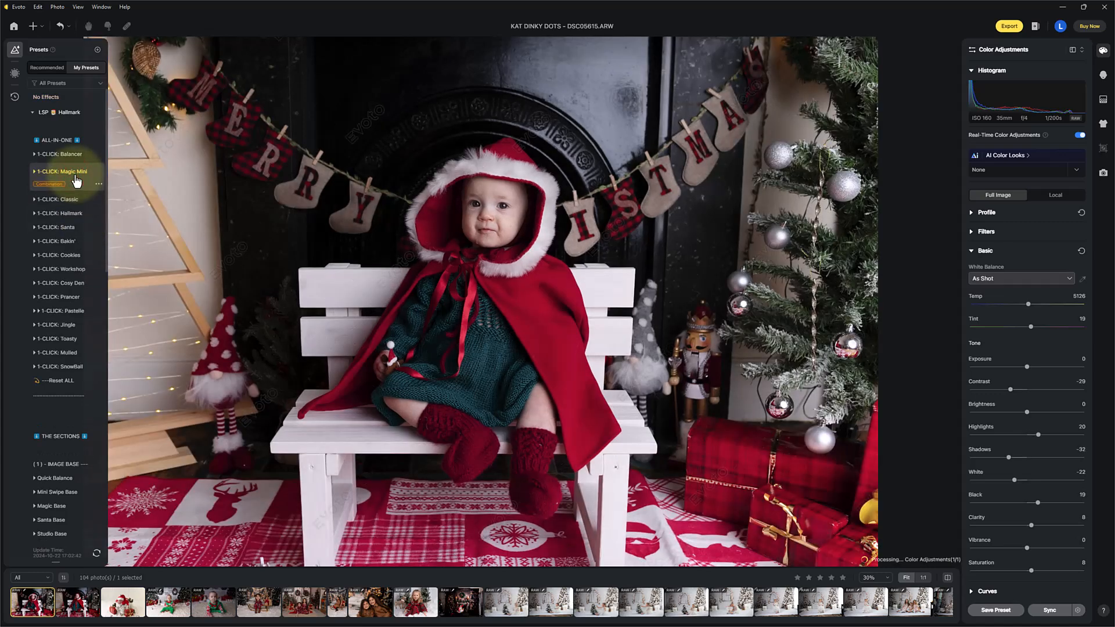
pyautogui.click(65, 154)
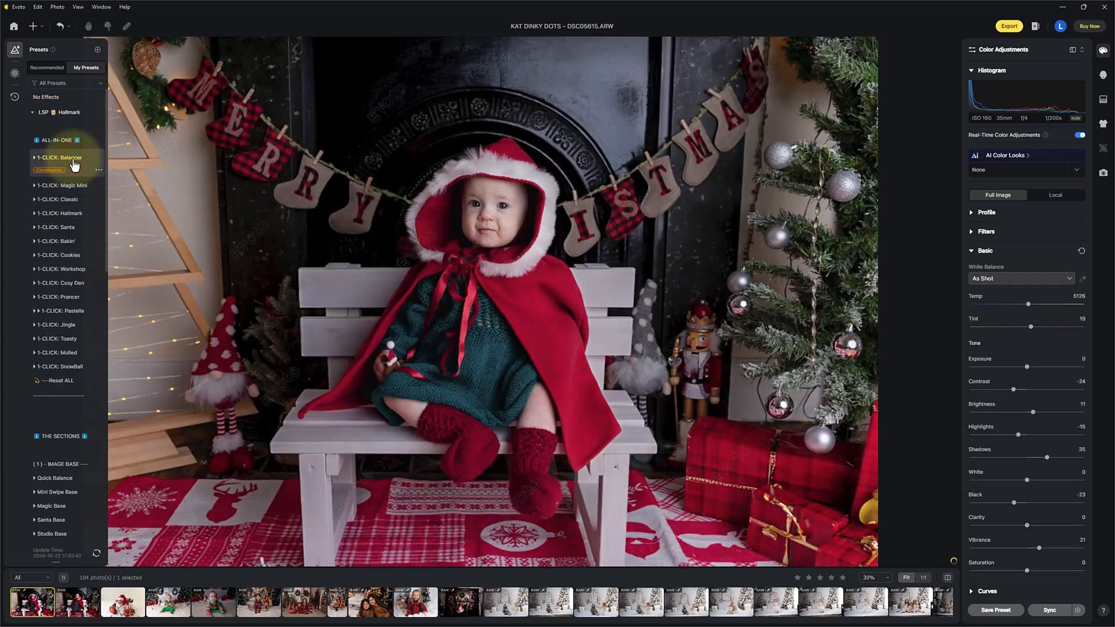
pyautogui.click(68, 194)
pyautogui.click(69, 216)
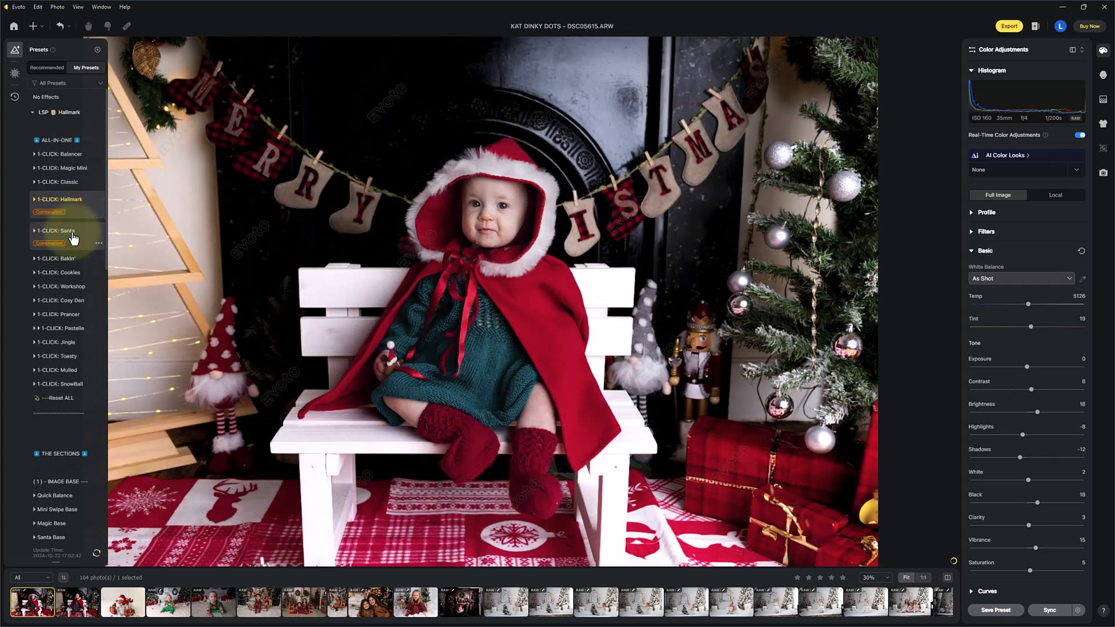
pyautogui.click(73, 235)
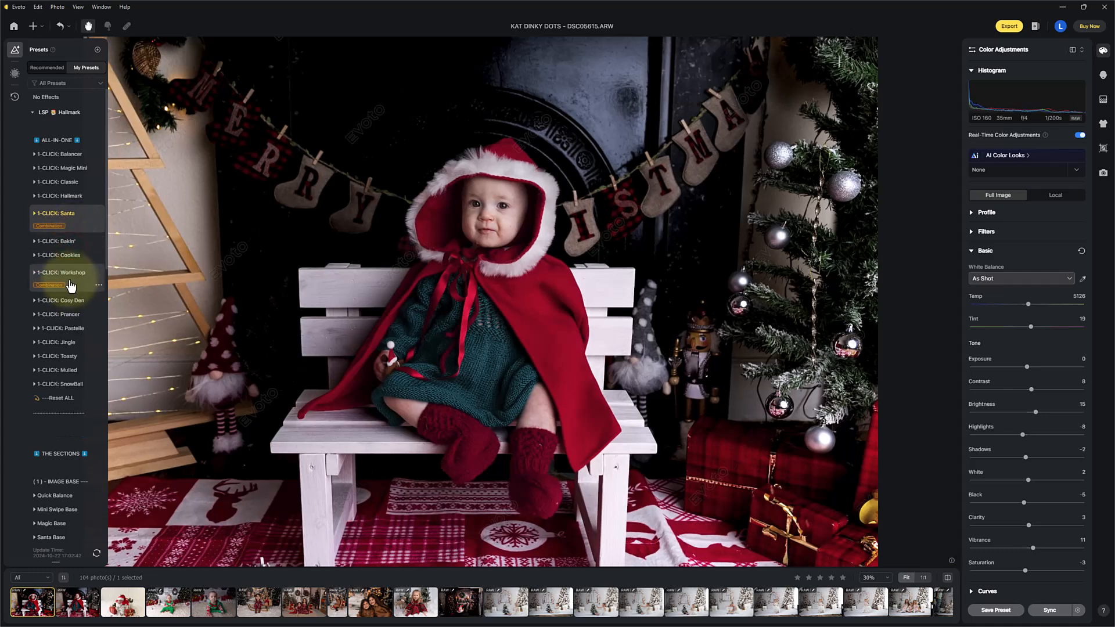
pyautogui.click(71, 285)
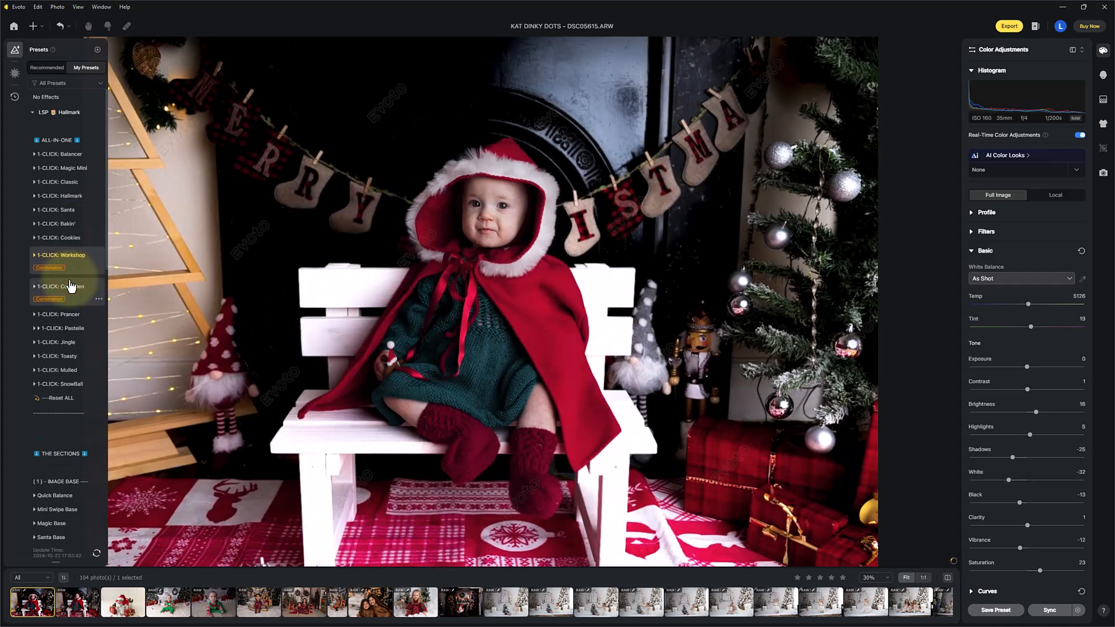
pyautogui.click(78, 342)
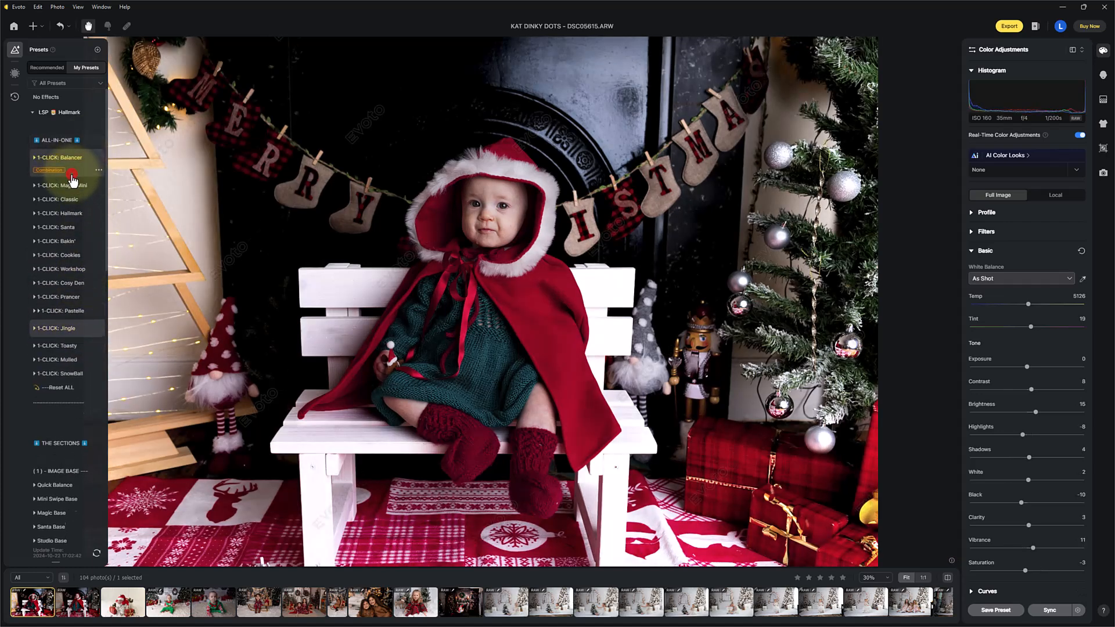
# Apply the 1-CLICK: Balancer preset to the photo and turn off Real-Time Color Adjustments.
pyautogui.click(72, 176)
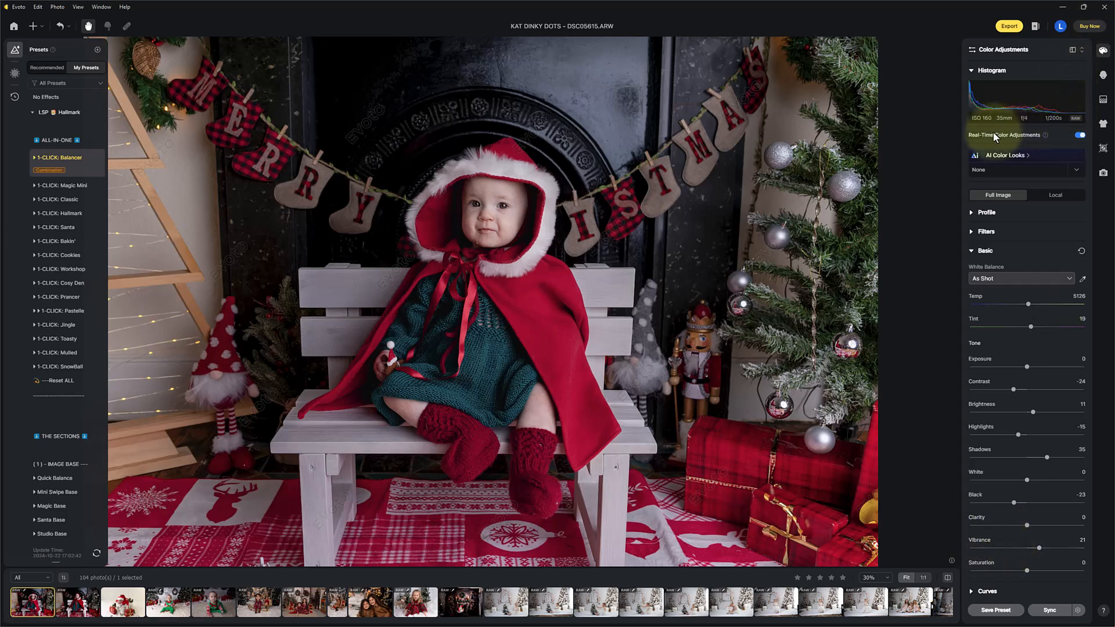
pyautogui.click(1079, 137)
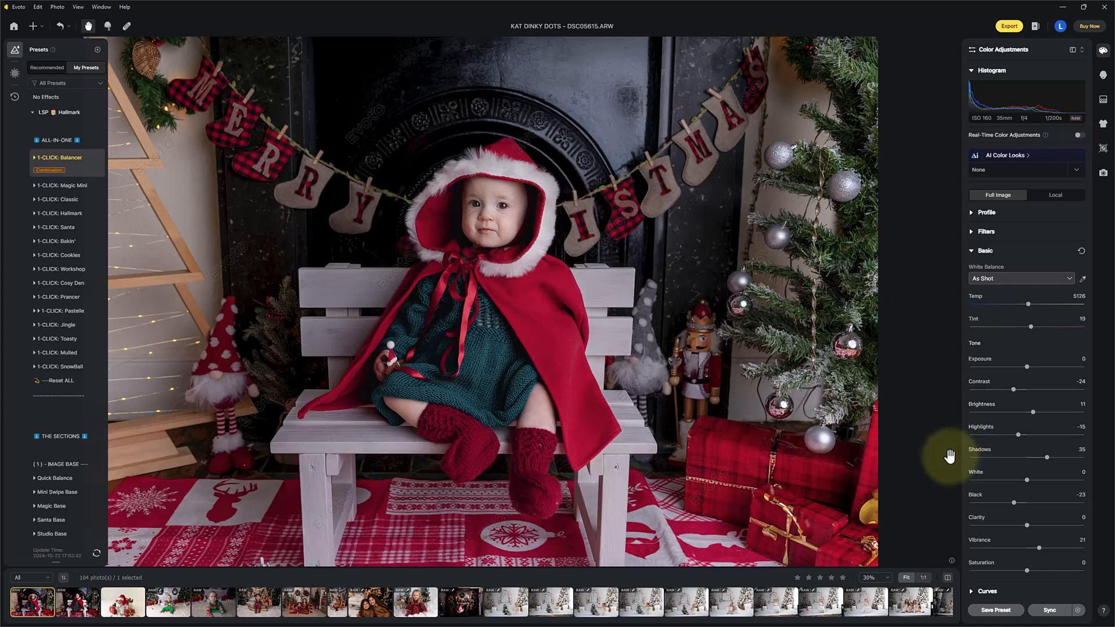
# Compare the baby's face up close before and after the Balancer preset.
pyautogui.scroll(3, 499, 244)
pyautogui.scroll(5, 500, 243)
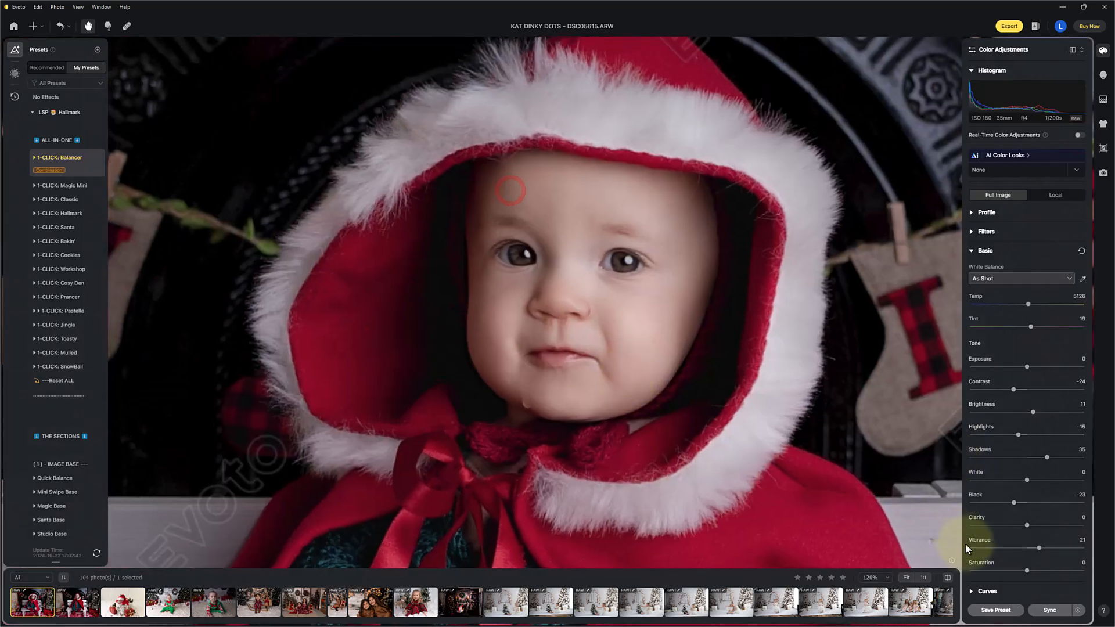
pyautogui.click(946, 581)
pyautogui.click(946, 581)
pyautogui.click(946, 581)
# Try the Retouch: Gentle and Retouch: Painterly skin presets on the baby's face.
pyautogui.moveTo(105, 197)
pyautogui.mouseDown()
pyautogui.moveTo(109, 331)
pyautogui.moveTo(100, 340)
pyautogui.mouseUp()
pyautogui.click(71, 310)
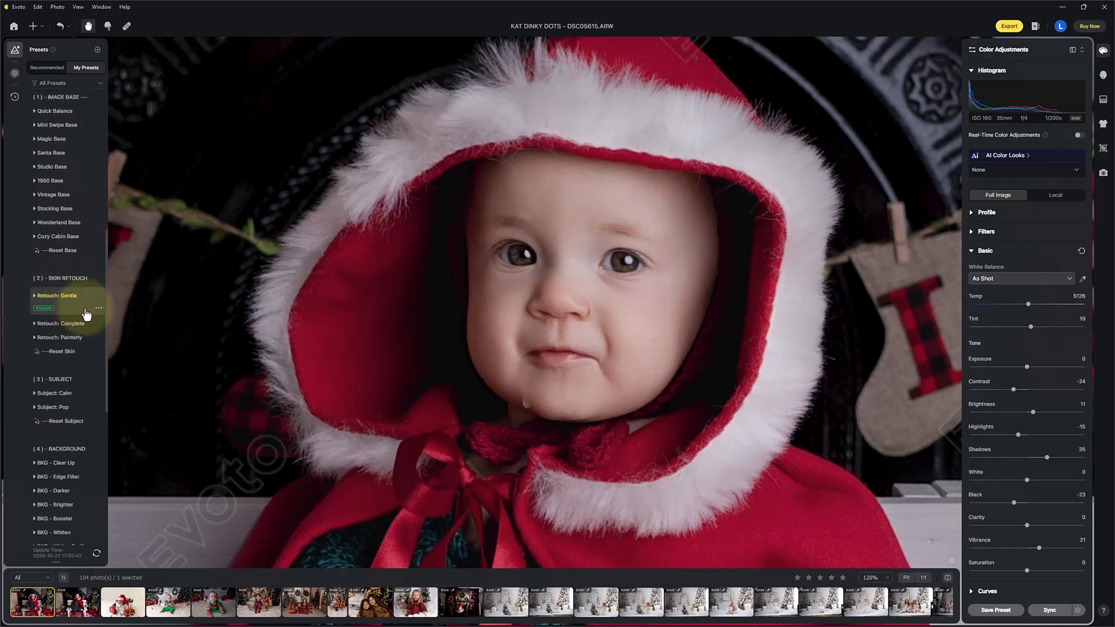
pyautogui.click(69, 339)
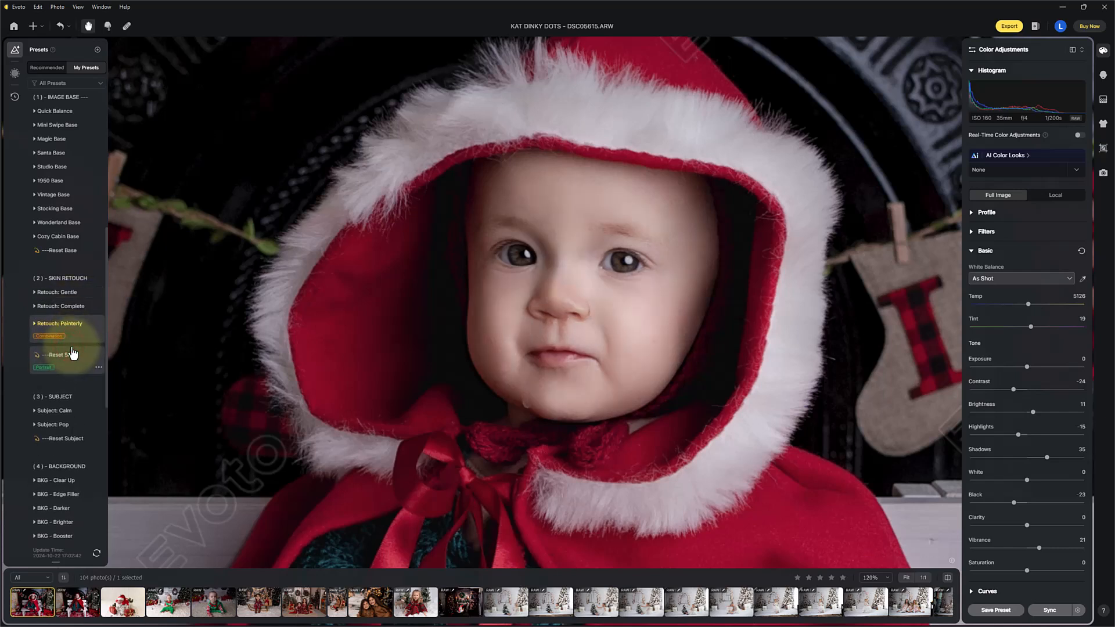
pyautogui.click(68, 300)
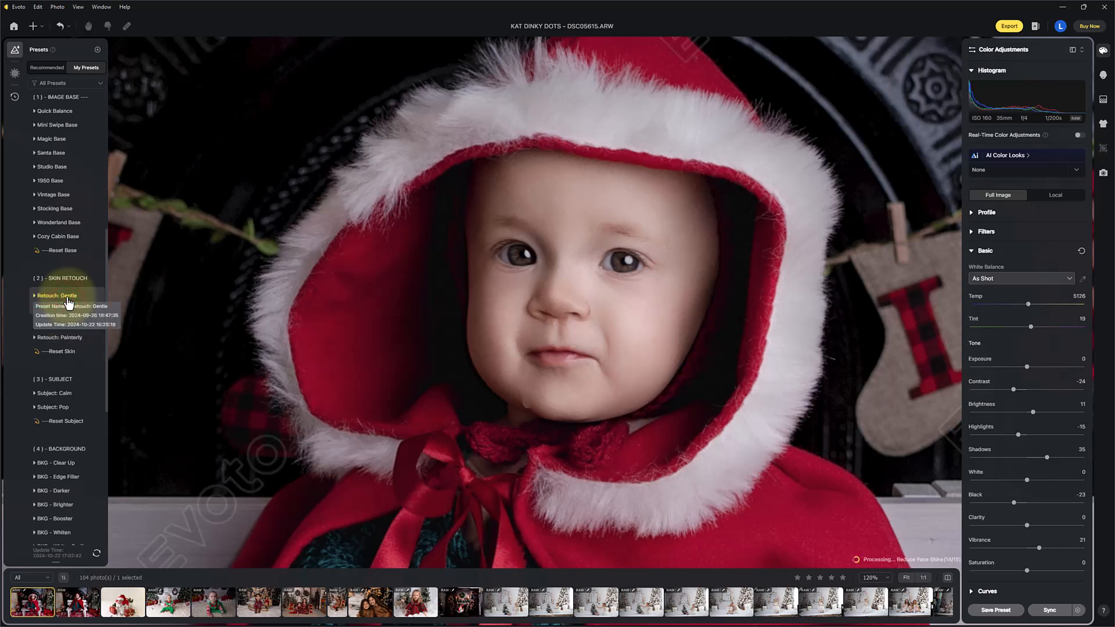
# Apply the Retouch: Complete skin preset and compare the baby's face before and after.
pyautogui.click(74, 319)
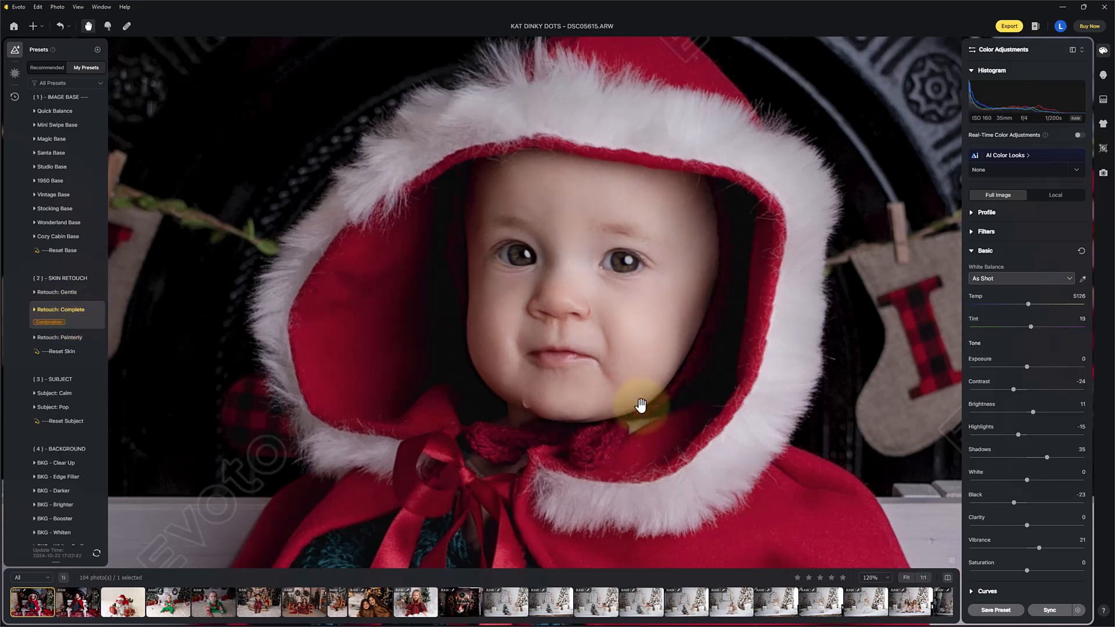
pyautogui.click(948, 578)
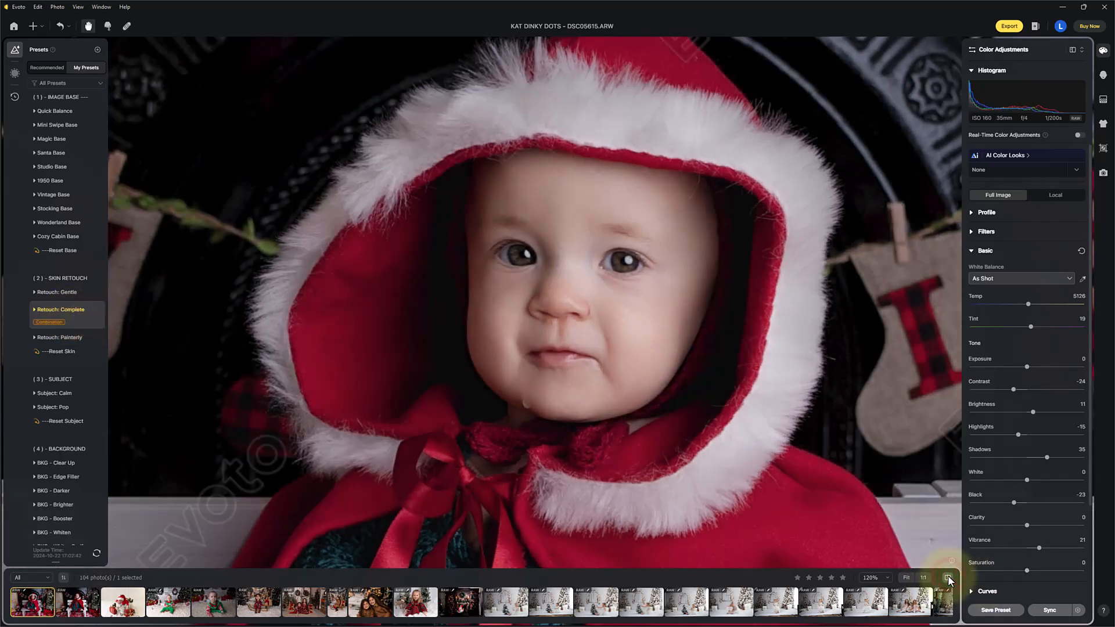
pyautogui.click(947, 579)
pyautogui.click(948, 578)
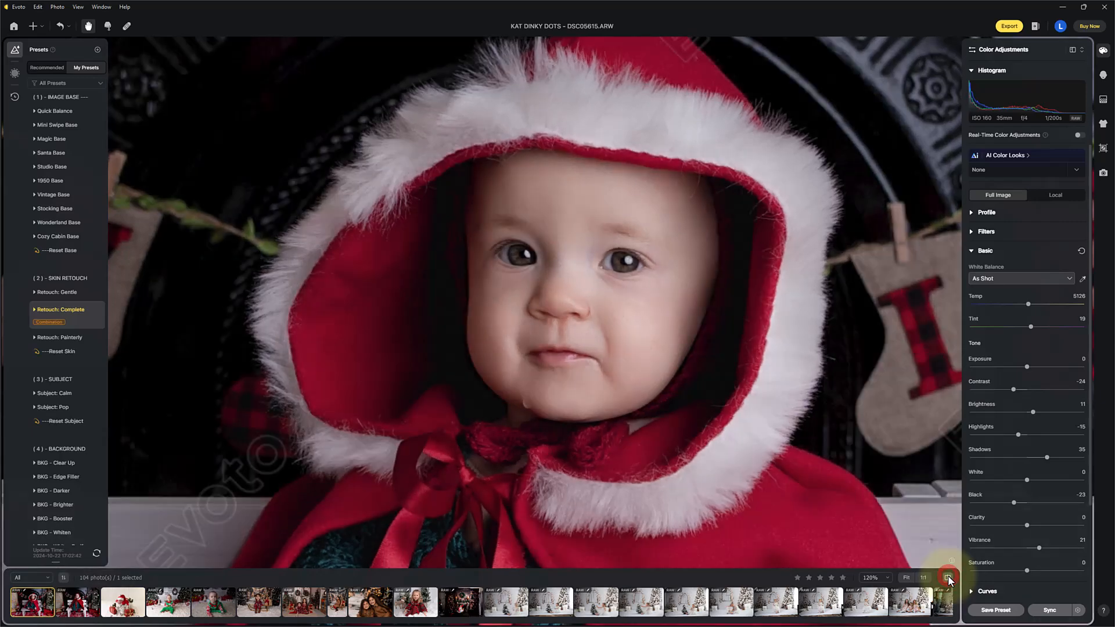
# Shrink the Spot Healing Brush to about size 6 and heal the drool drop on the baby's chin.
pyautogui.click(127, 29)
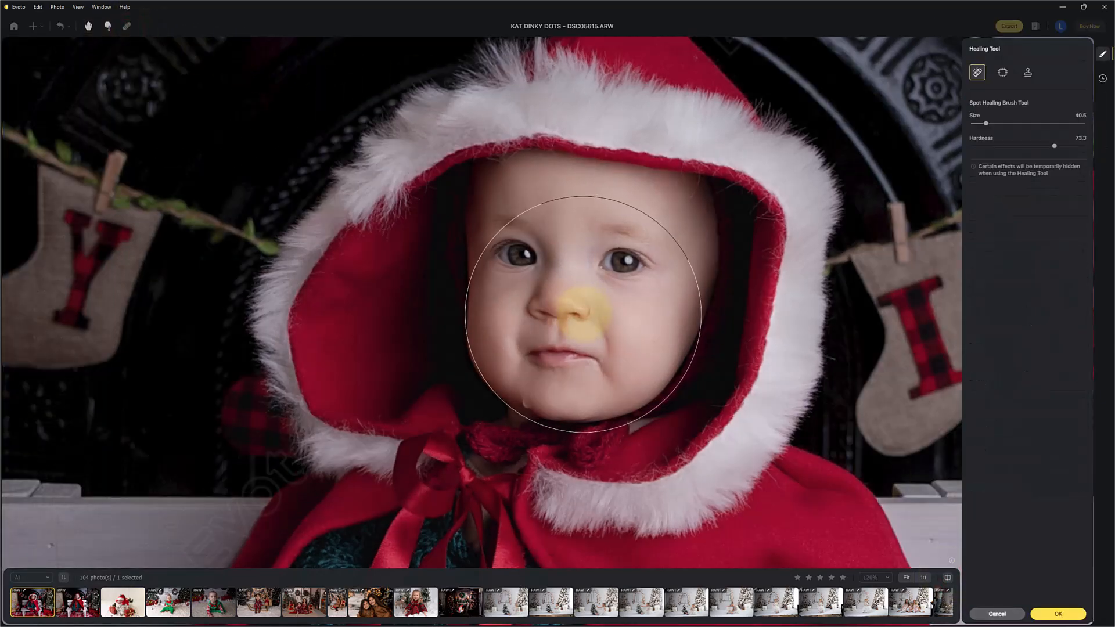
pyautogui.moveTo(555, 363); pyautogui.dragTo(553, 381)
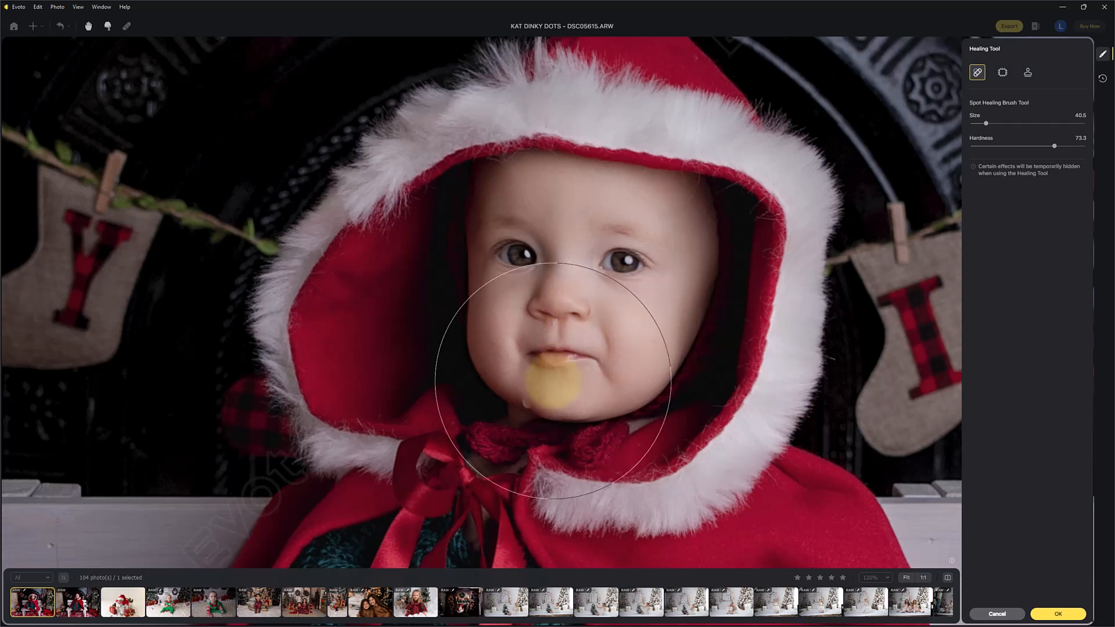
pyautogui.press('[')
pyautogui.press('[')
pyautogui.press('[')
pyautogui.press('[')
pyautogui.press('[')
pyautogui.press('[')
pyautogui.press('[')
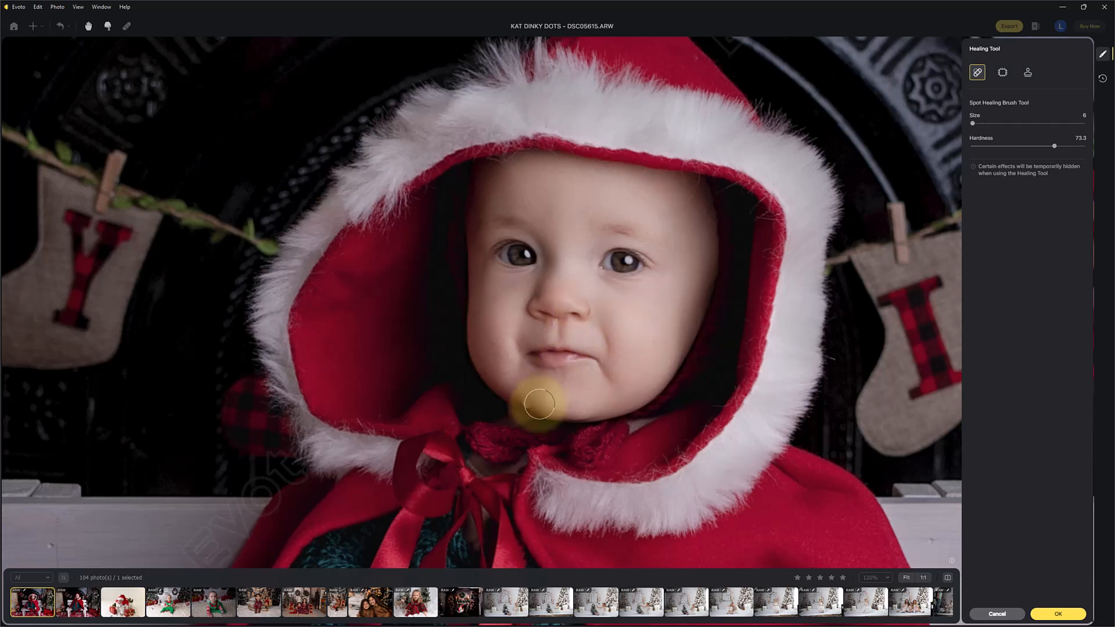
pyautogui.moveTo(529, 404); pyautogui.dragTo(531, 410)
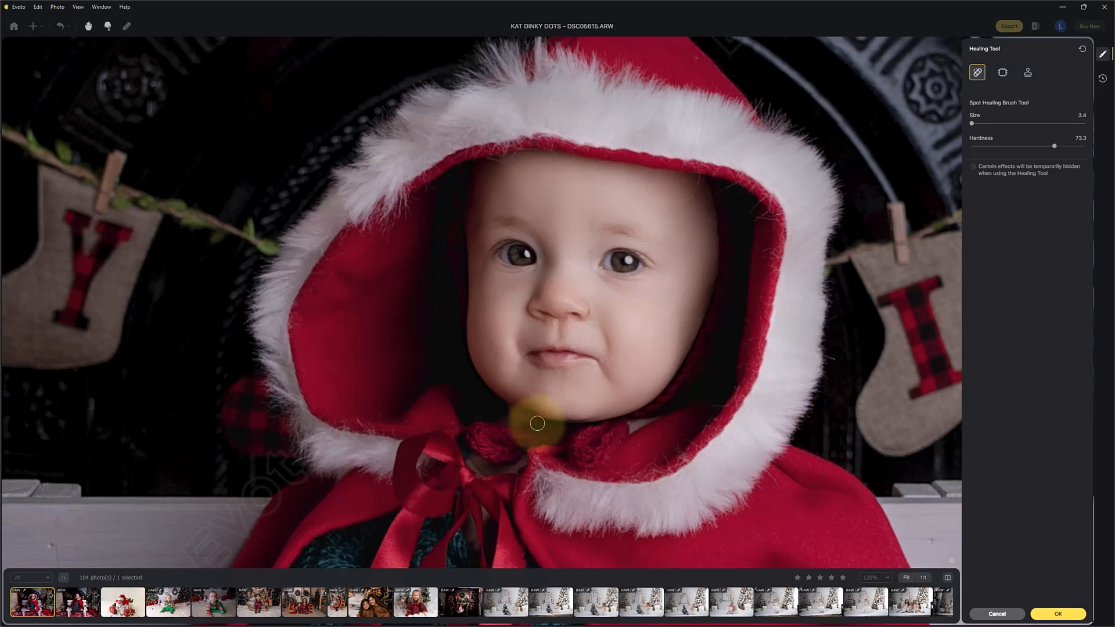
# Heal the small mark on the cheek beside the baby's nose with a size 2.2 brush and accept the healing edits.
pyautogui.click(587, 312)
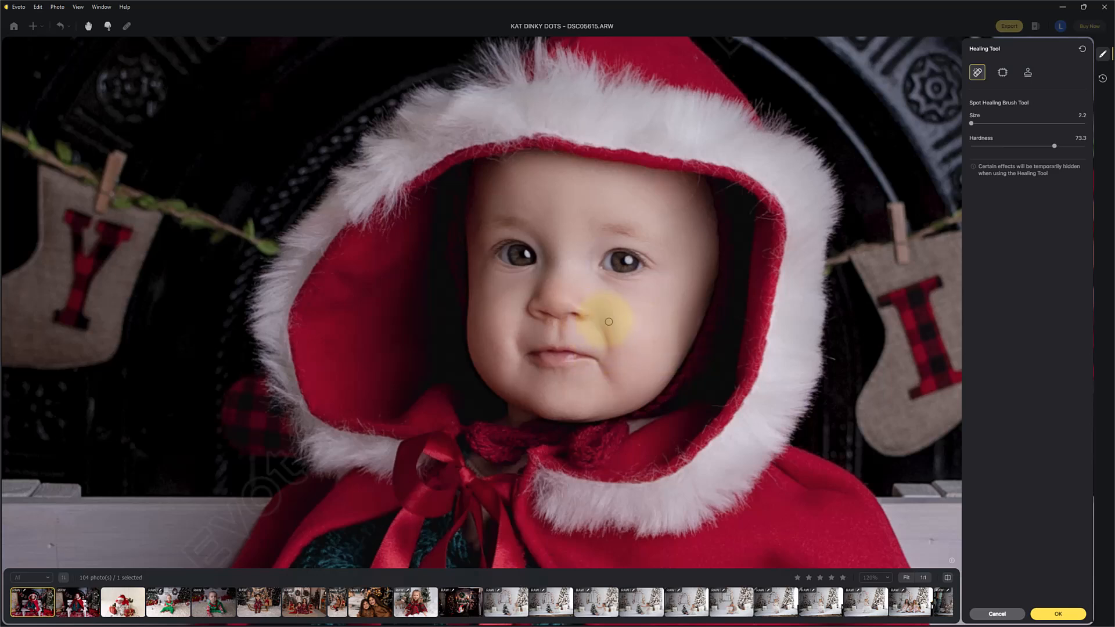
pyautogui.click(586, 315)
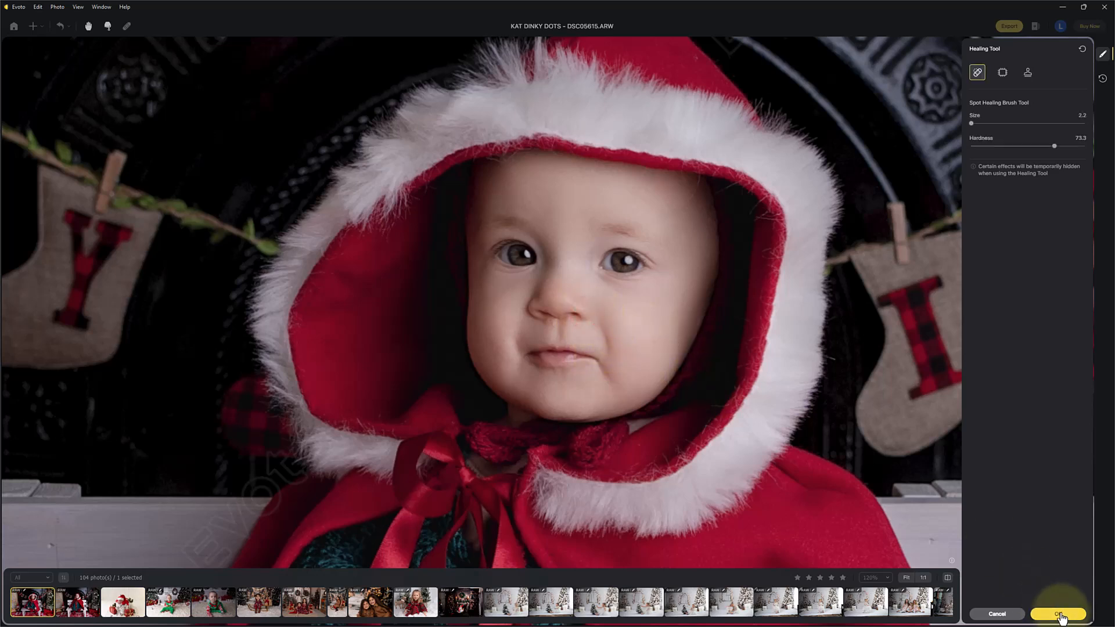
pyautogui.press('Return')
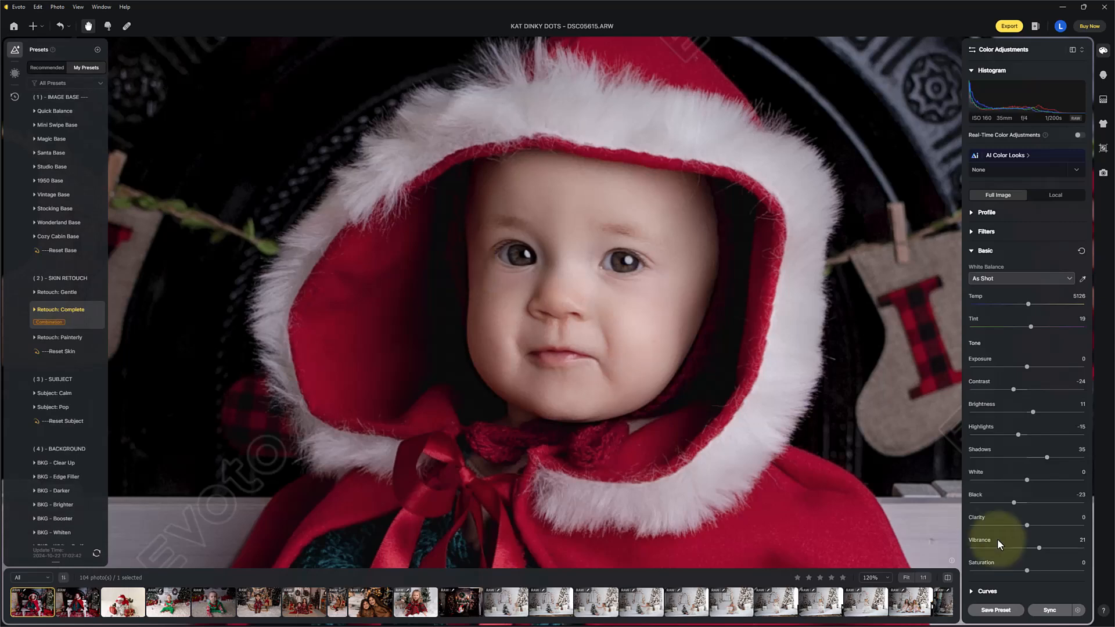
# Compare the whole photo before and after the edits.
pyautogui.click(906, 577)
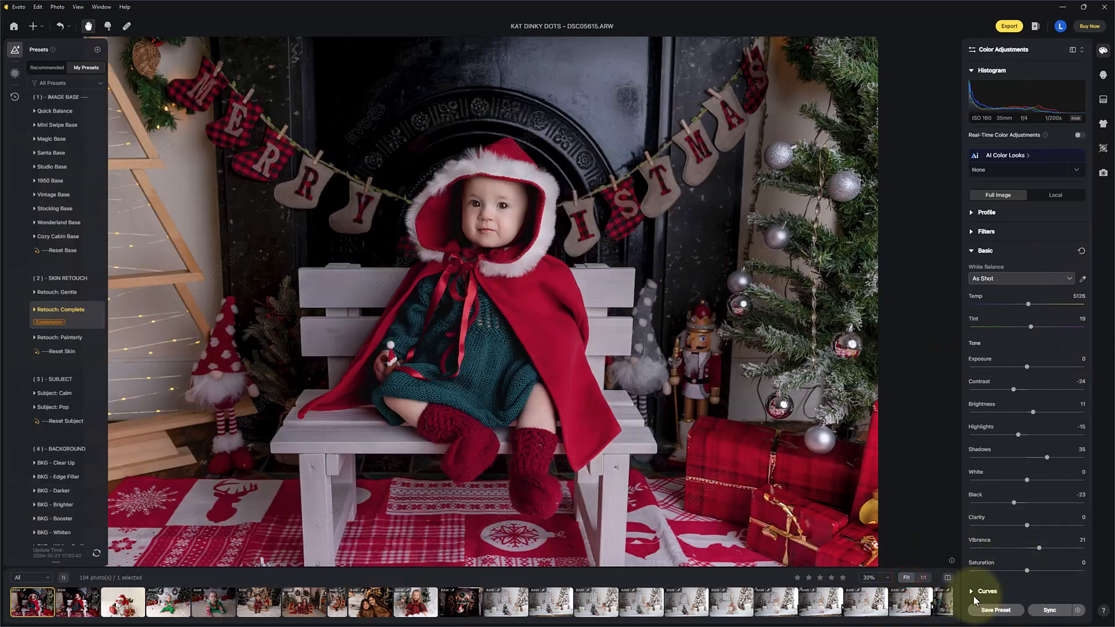
pyautogui.click(947, 577)
pyautogui.click(948, 579)
pyautogui.click(948, 579)
pyautogui.click(948, 579)
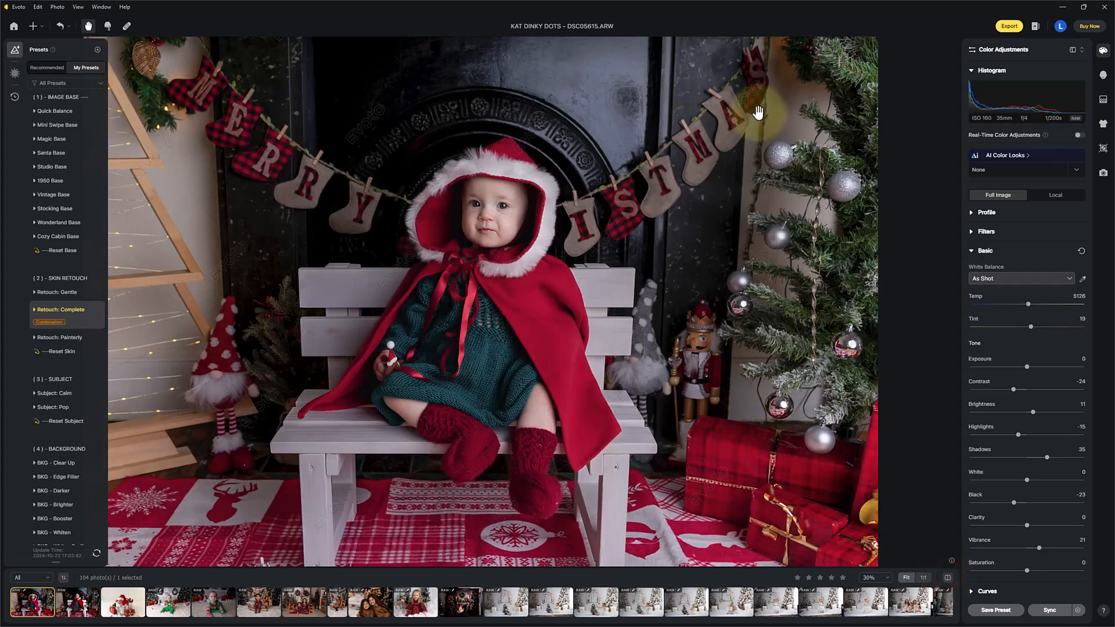
# Start cropping the photo and choose the W * H * Resolution crop option.
pyautogui.click(1103, 149)
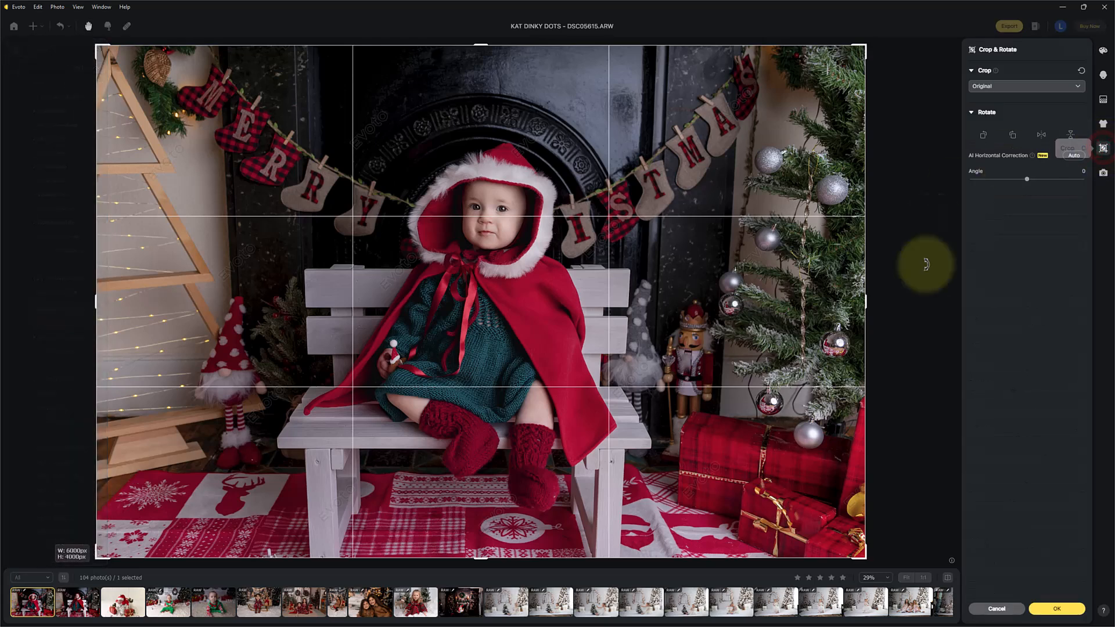
pyautogui.click(989, 91)
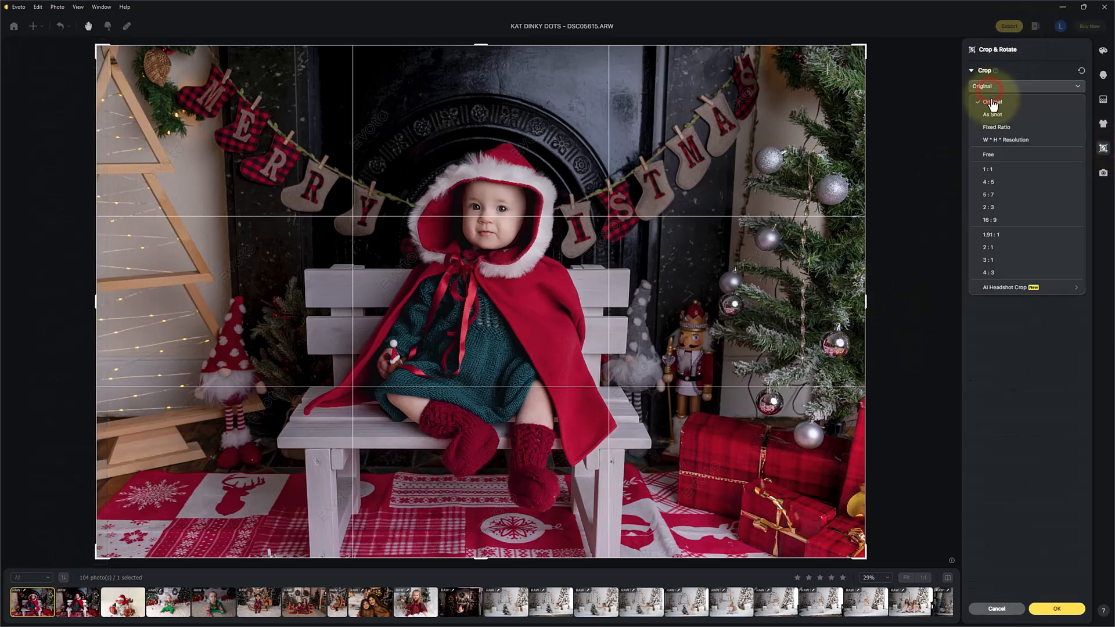
pyautogui.click(1019, 143)
pyautogui.click(1004, 75)
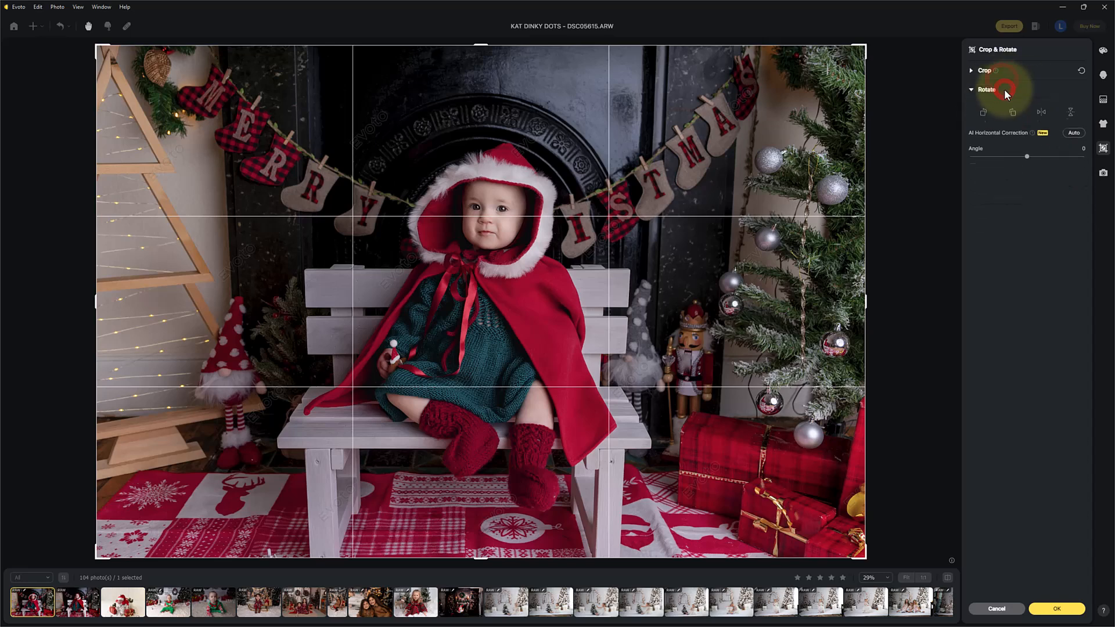
pyautogui.click(975, 71)
# Switch the crop to the 3 : 1 ratio and change its proportions to width 2 and height 3.
pyautogui.click(1011, 87)
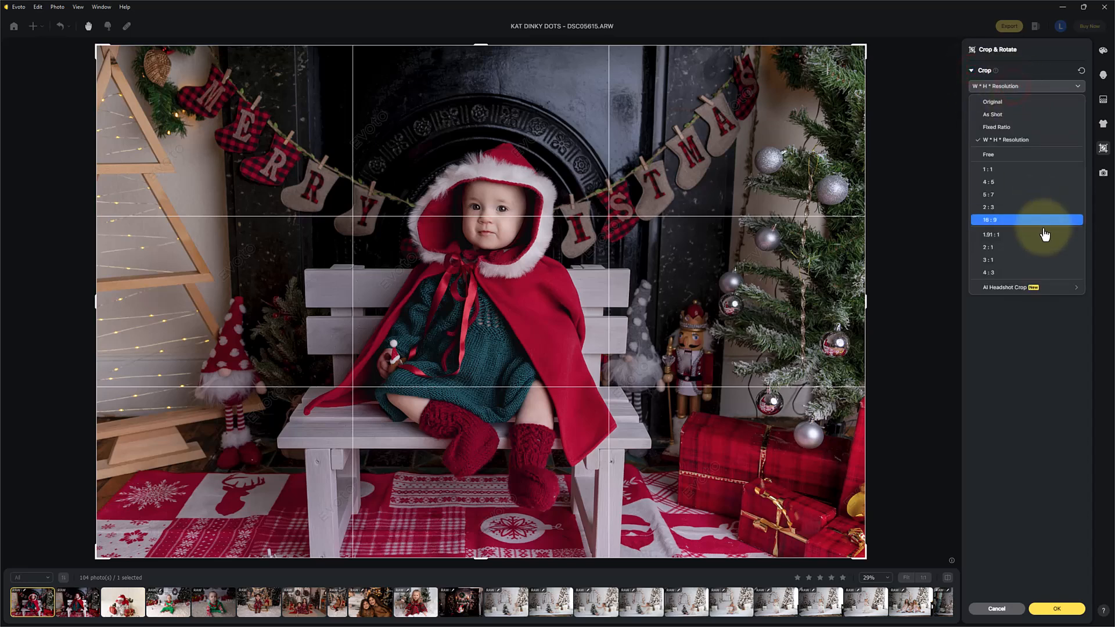
pyautogui.click(1029, 258)
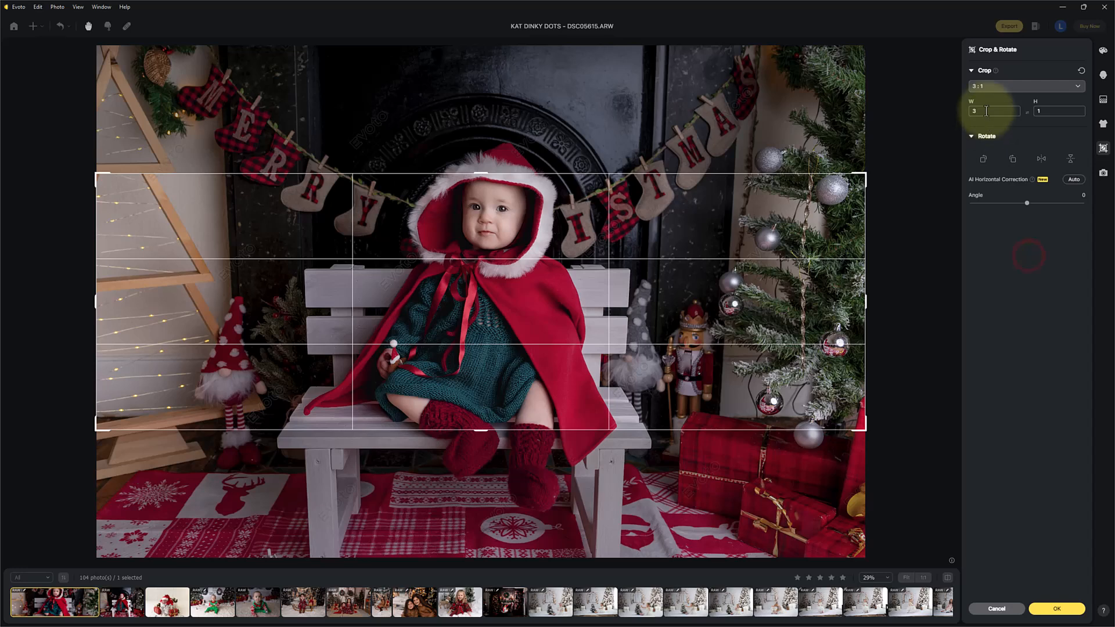
pyautogui.click(986, 110)
pyautogui.write('2')
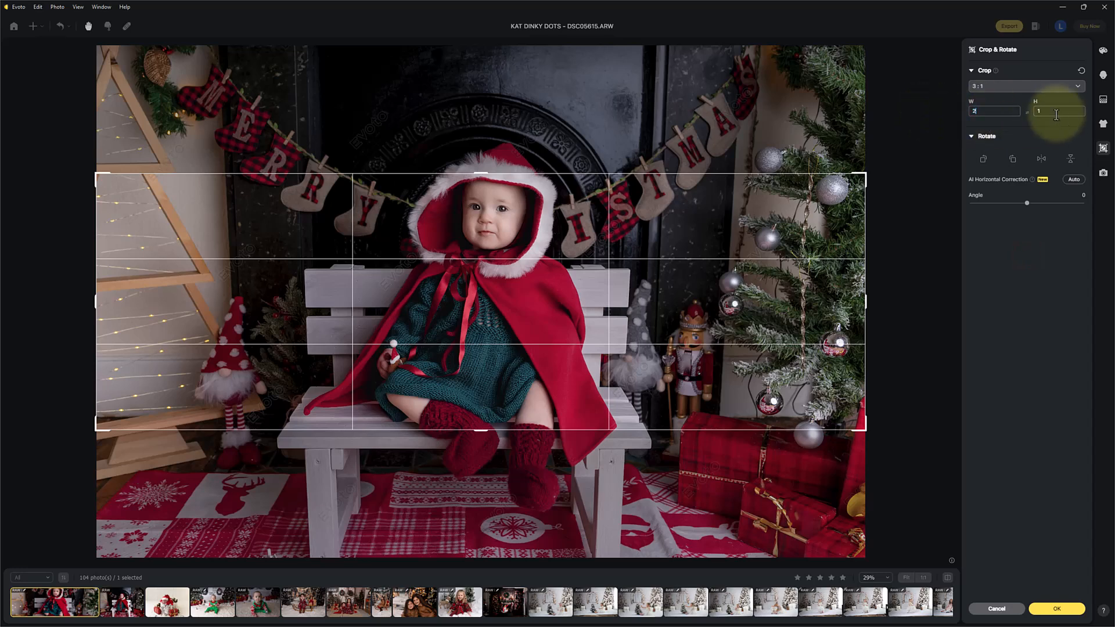
pyautogui.click(1055, 111)
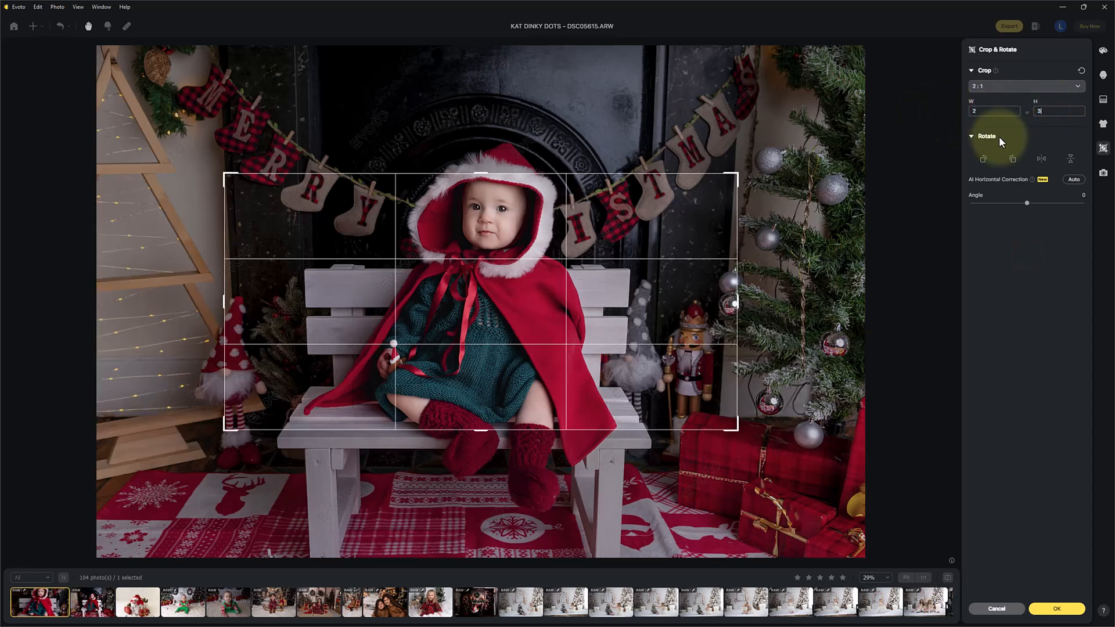
pyautogui.click(1019, 103)
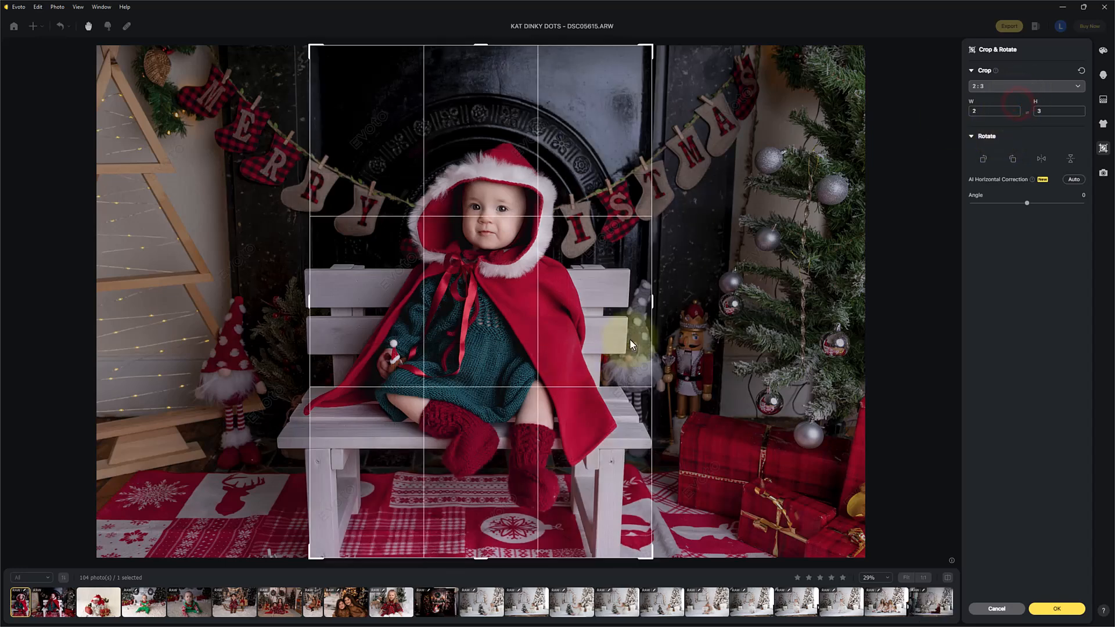
# Shift the 2:3 crop frame slightly toward the wooden tree side of the photo and cancel the crop.
pyautogui.moveTo(574, 354); pyautogui.dragTo(571, 353)
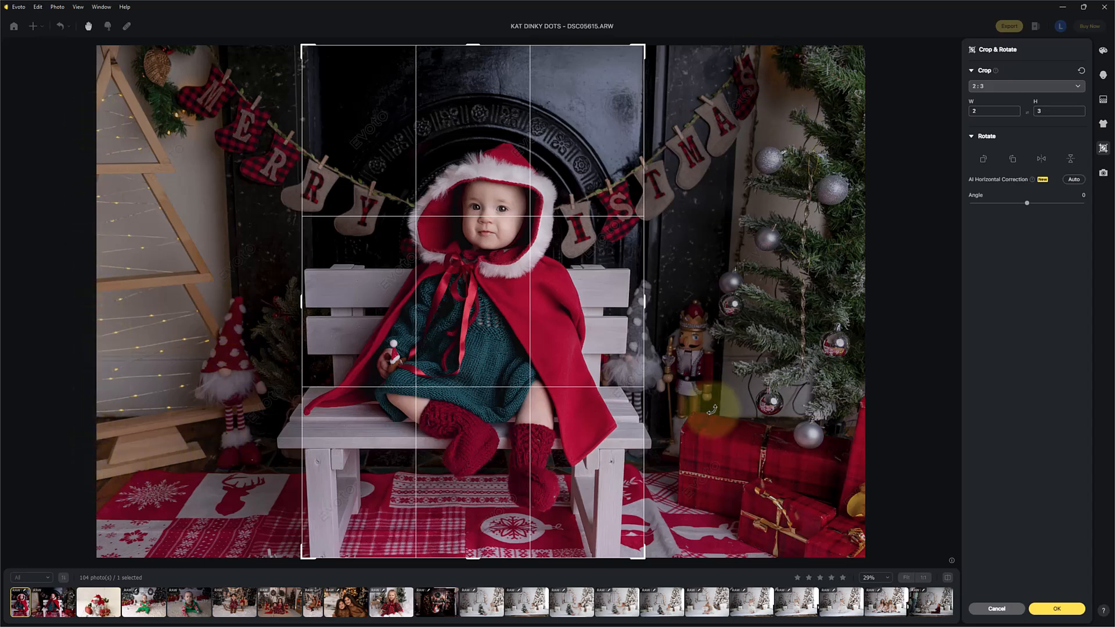
pyautogui.click(1004, 610)
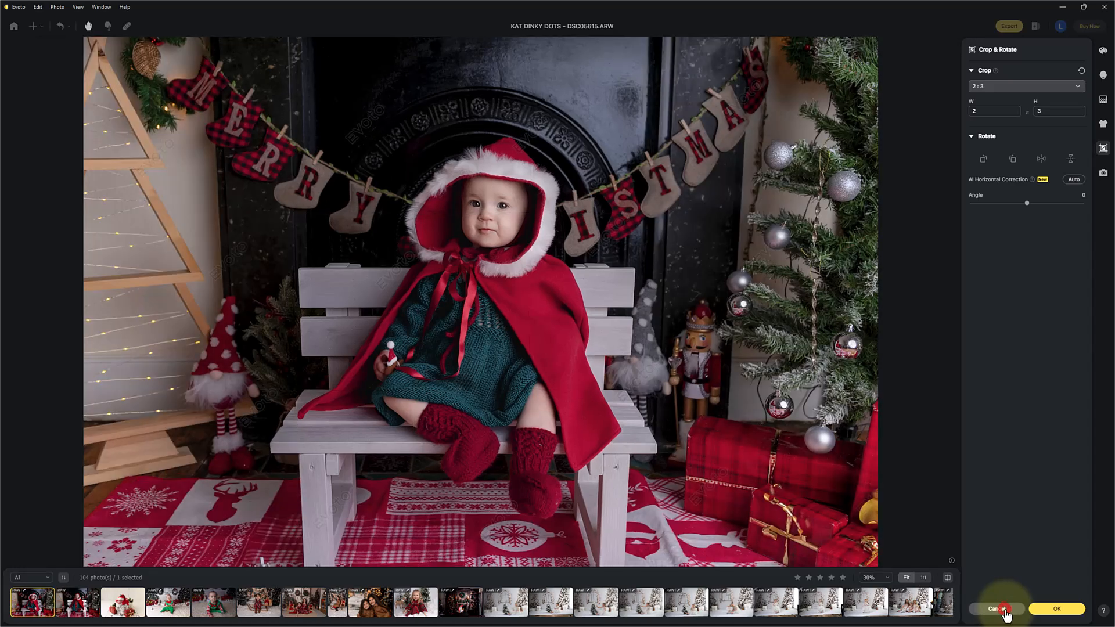
# Apply the BKG - Dark Edge background preset to the photo and compare it before and after.
pyautogui.scroll(-5, 83, 403)
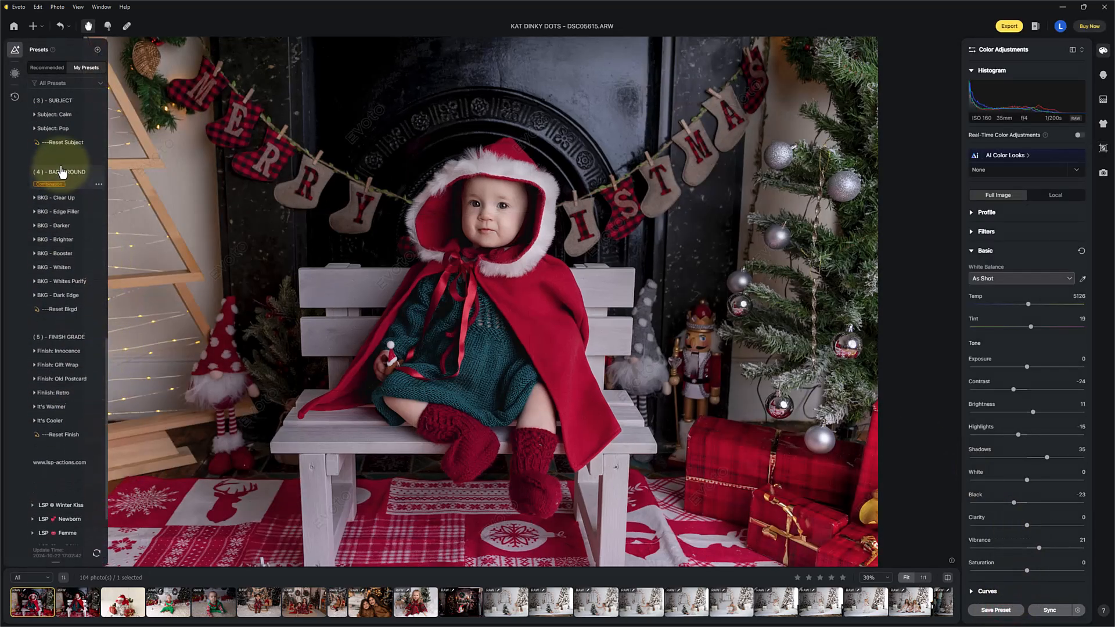
pyautogui.click(70, 293)
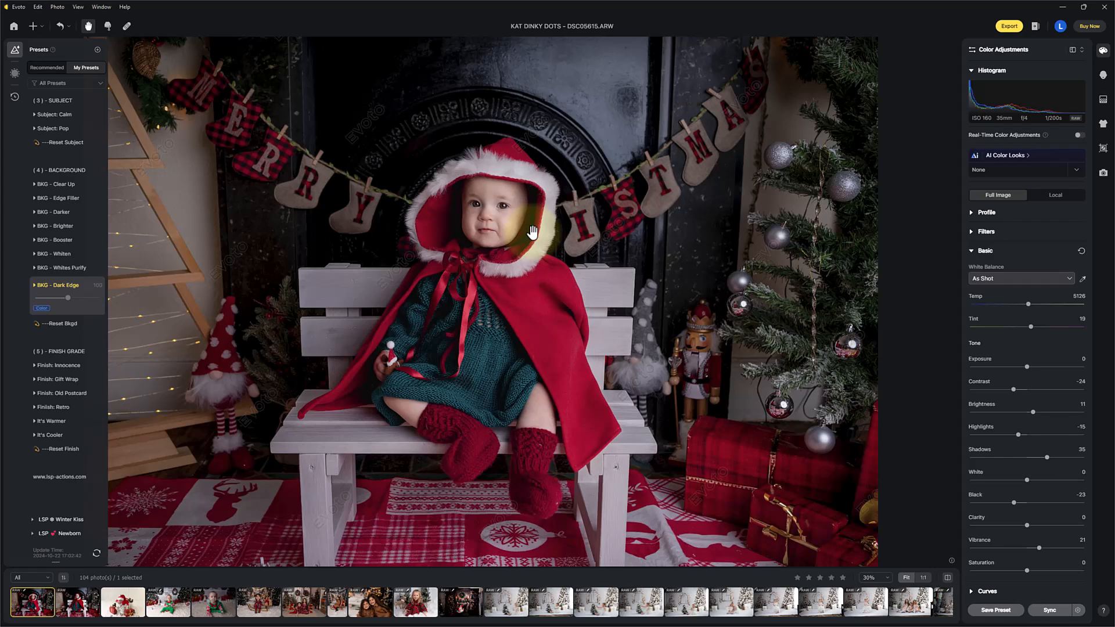
pyautogui.click(946, 580)
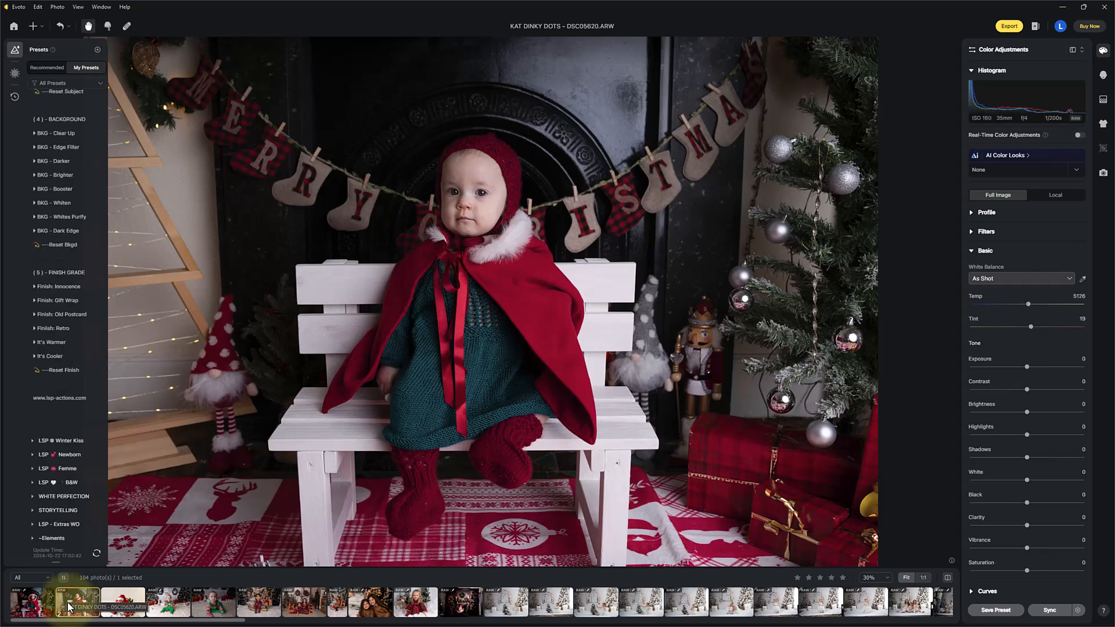
# Select the first two photos, DSC05615 and DSC05620, and sync the edits from DSC05615 to DSC05620.
pyautogui.click(51, 607)
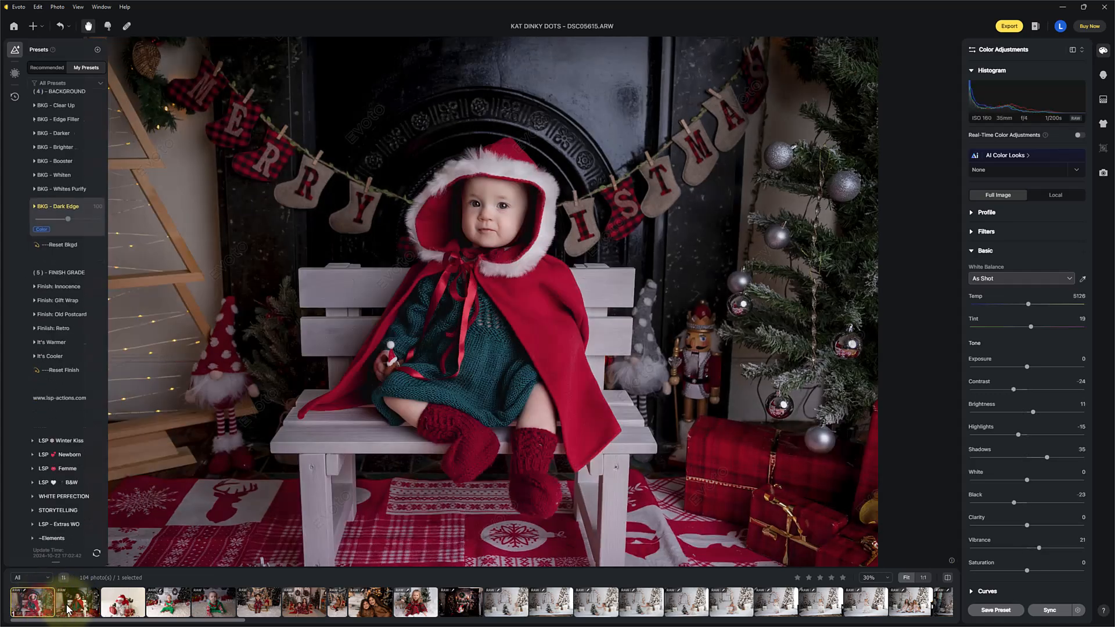
pyautogui.keyDown('ctrl'); pyautogui.click(70, 601); pyautogui.keyUp('ctrl')
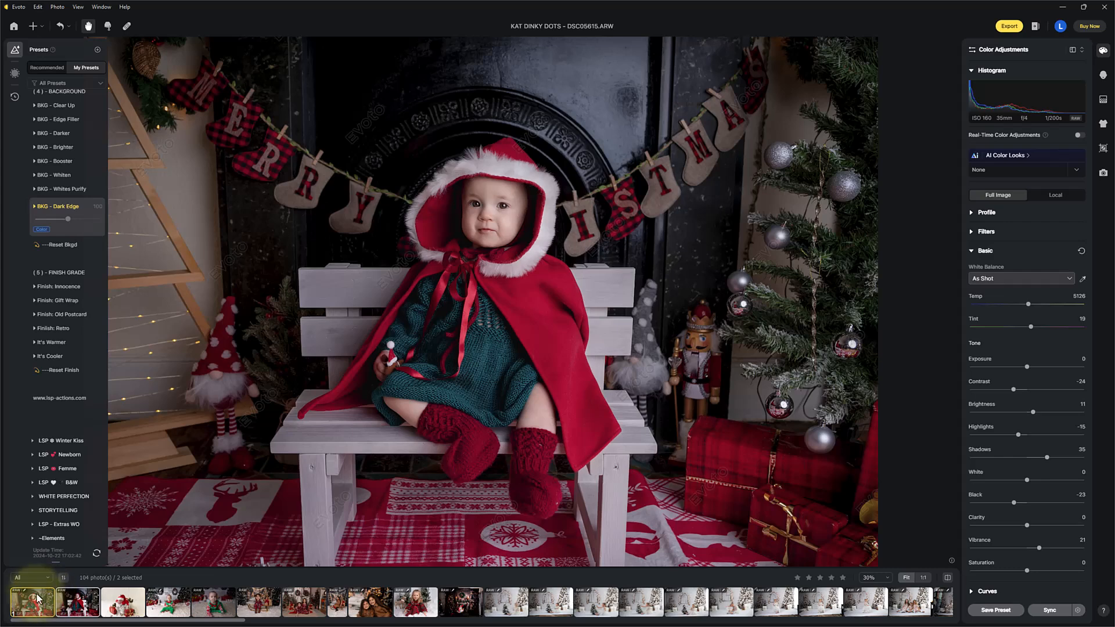
pyautogui.click(1049, 611)
pyautogui.click(645, 405)
# Open DSC05620, compare it before and after the synced edits, and return to the ALL-IN-ONE presets.
pyautogui.click(75, 589)
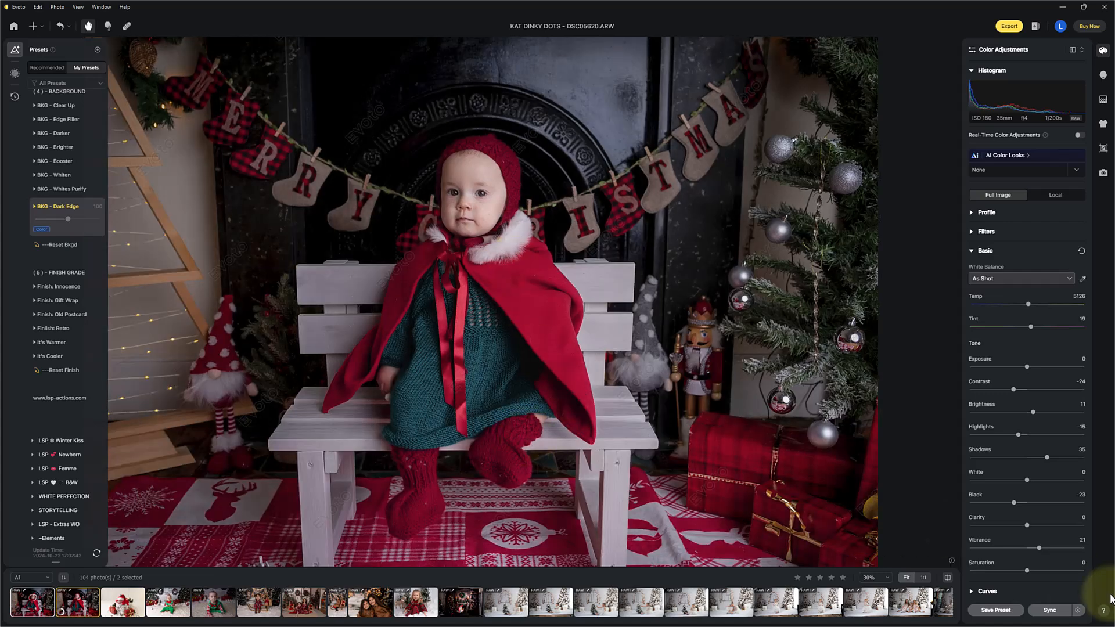
pyautogui.click(947, 578)
pyautogui.click(946, 579)
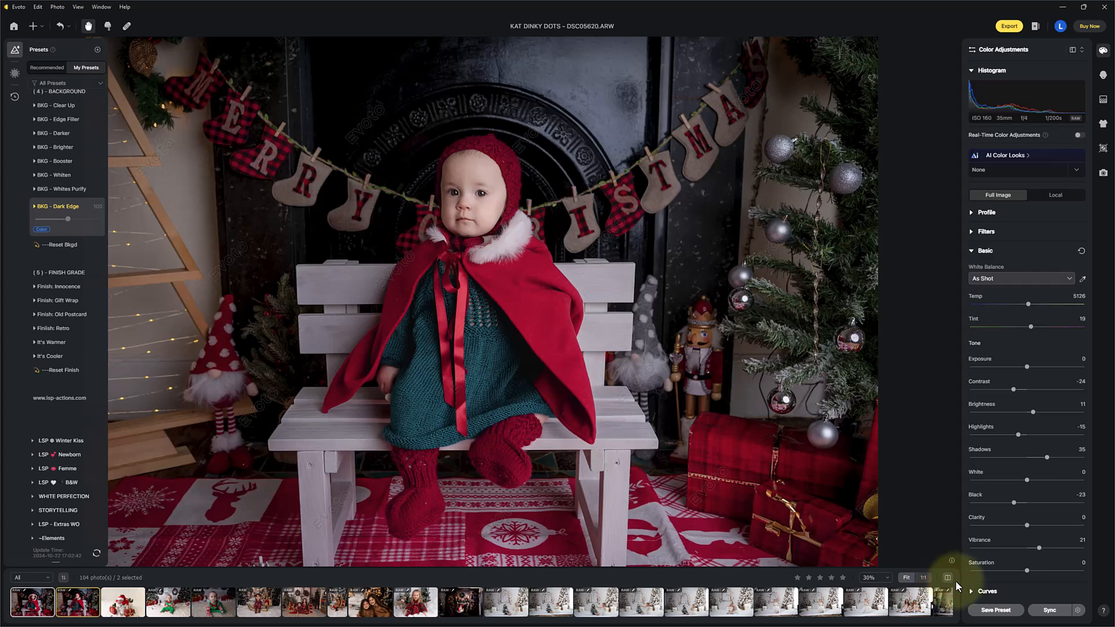
pyautogui.scroll(5, 47, 175)
pyautogui.scroll(10, 47, 174)
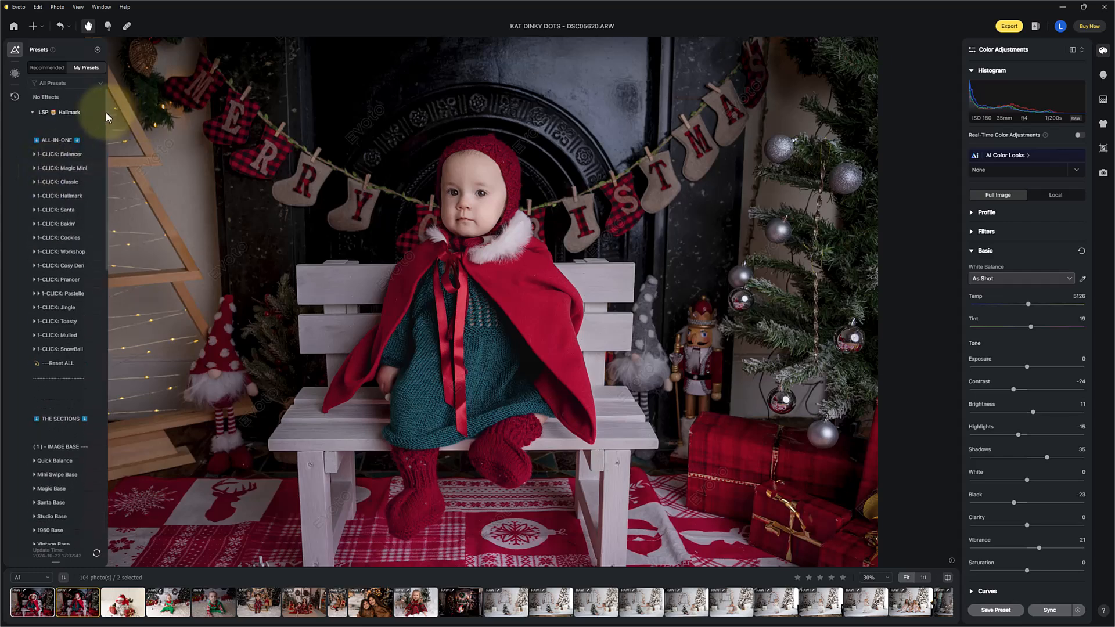